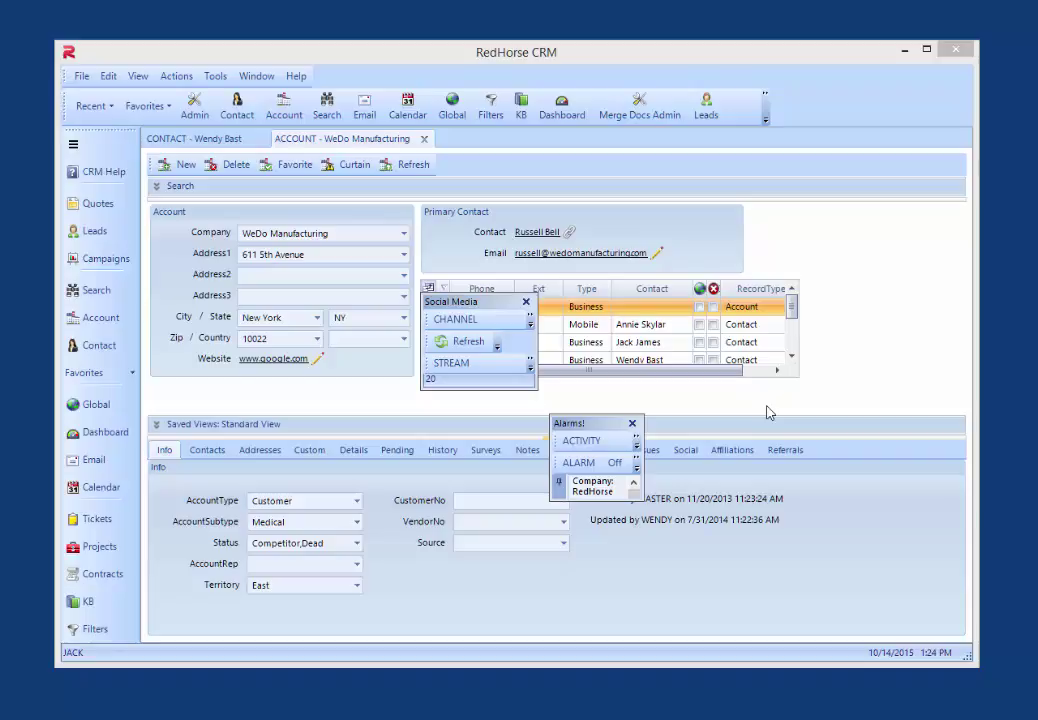
Reposition the floating Alarms and Social Media windows, moving Social Media off the phone list and over the account's Info fields
left_click_drag(607, 424, 626, 424)
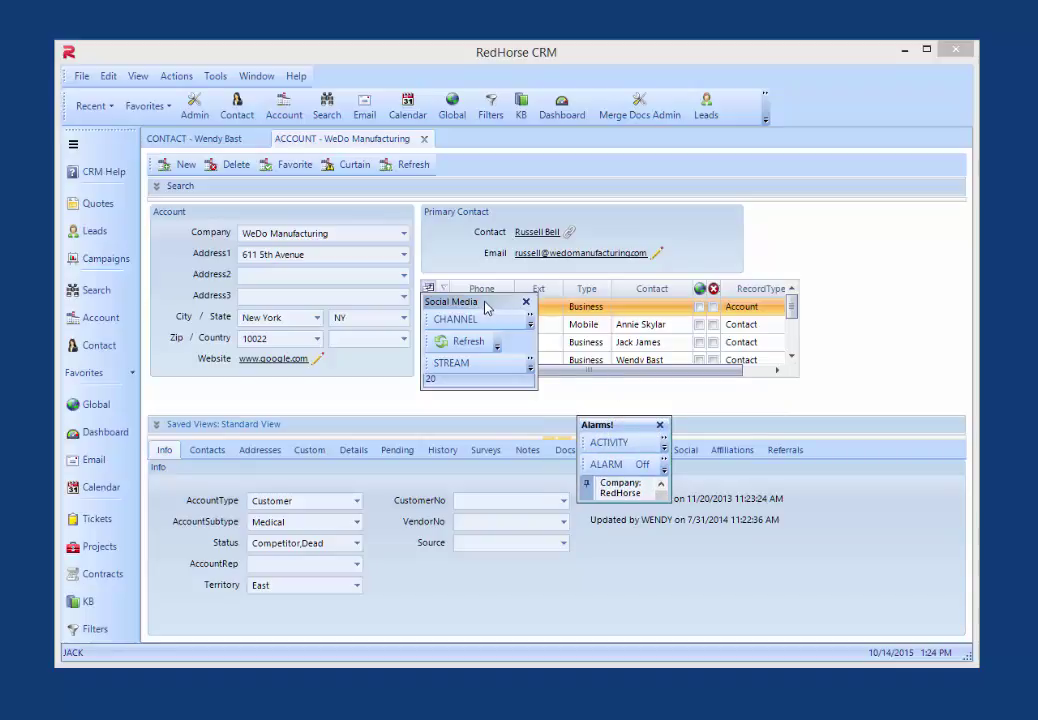
left_click_drag(490, 306, 506, 307)
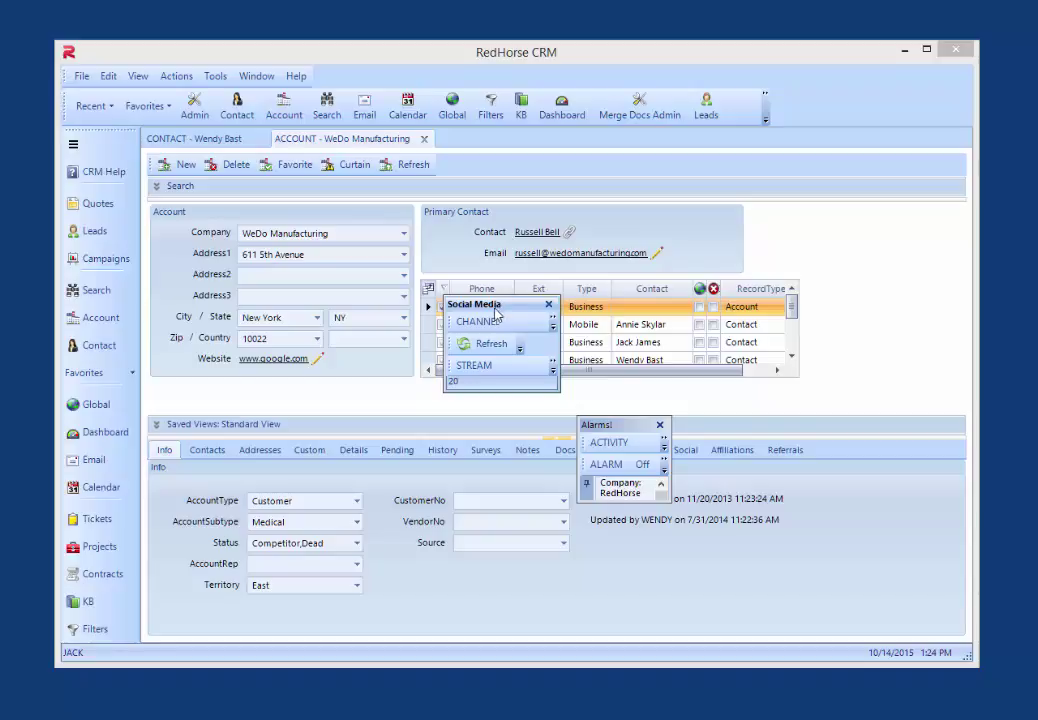
left_click_drag(505, 307, 385, 474)
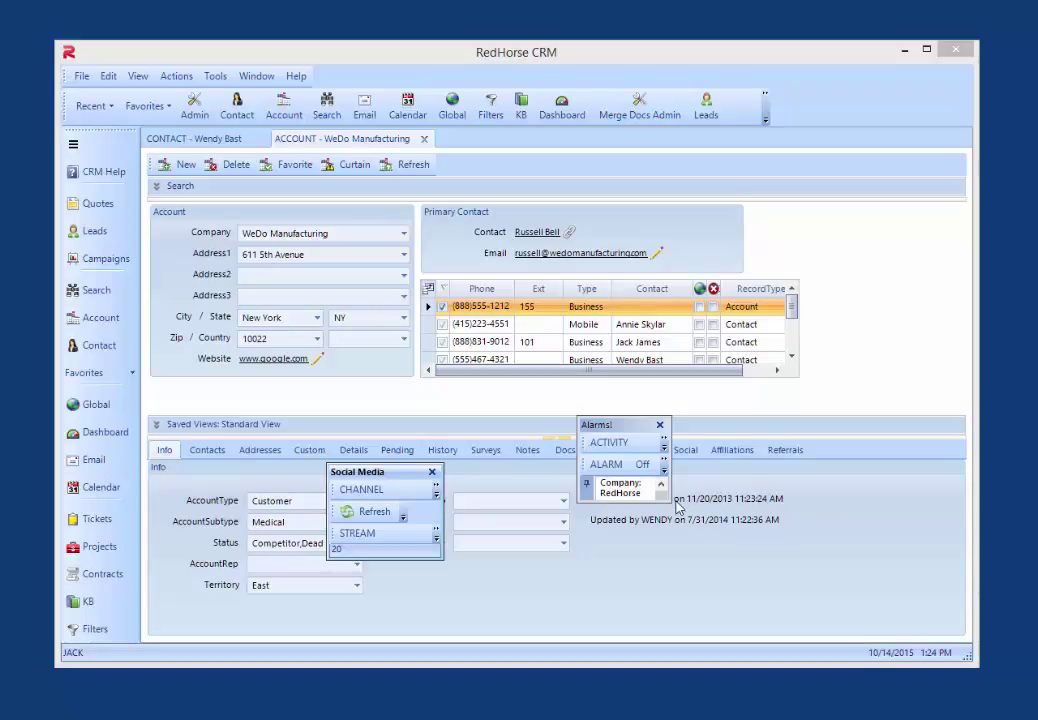
Enlarge the floating Alarms window so its preview and alarm list fit, and move it clear of the phone list
left_click_drag(674, 500, 797, 628)
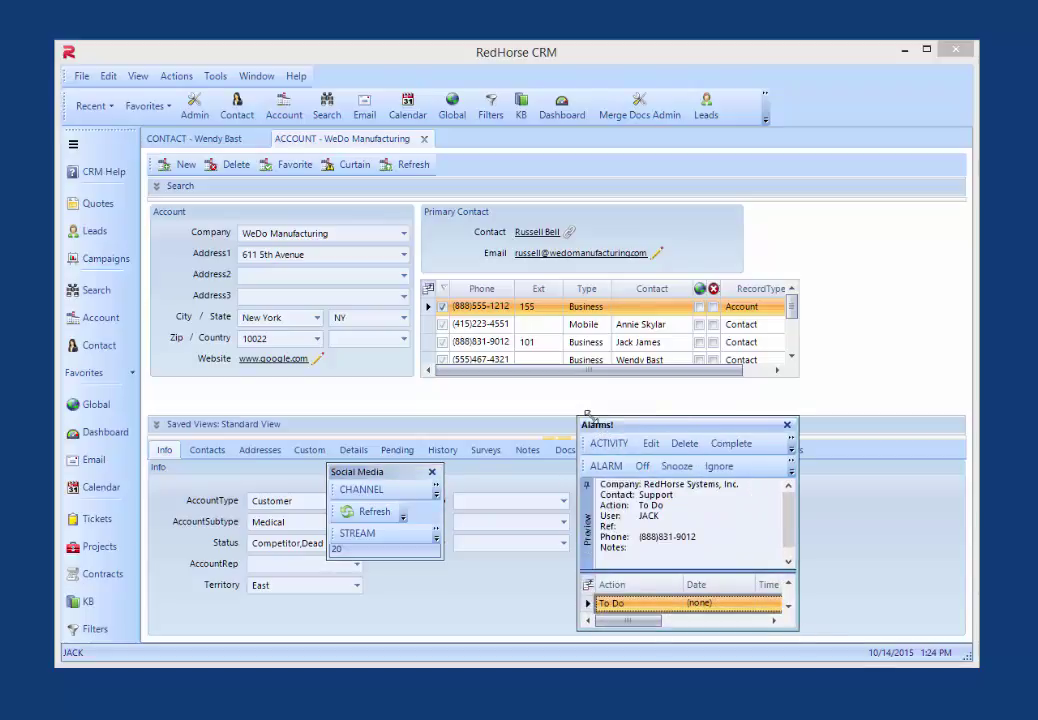
left_click_drag(585, 412, 557, 341)
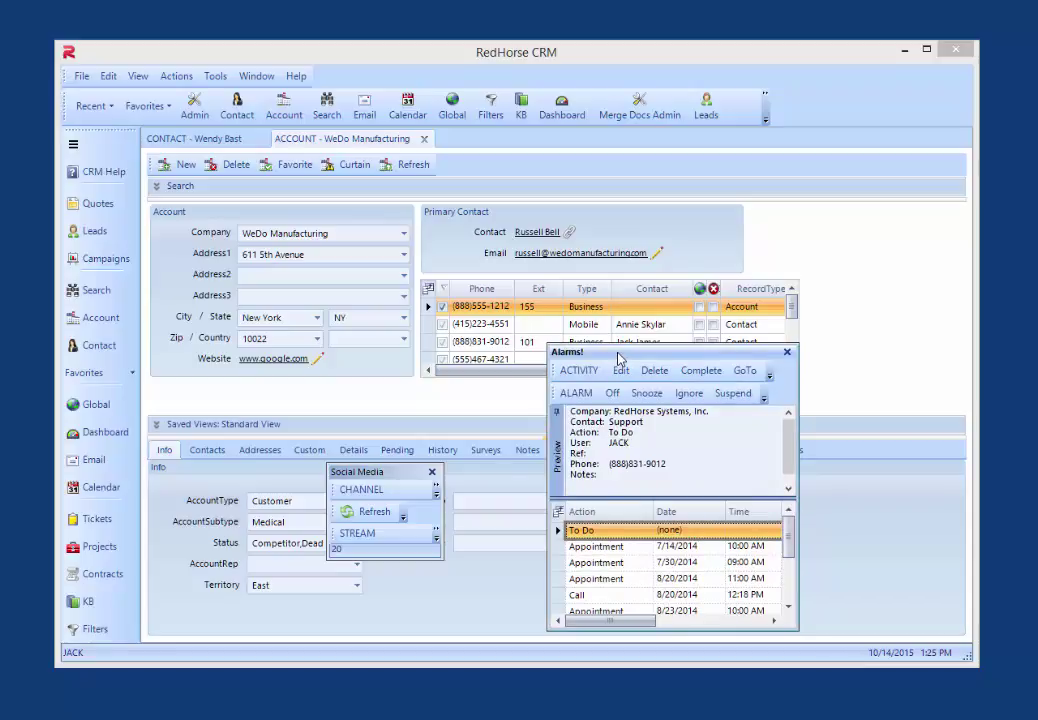
left_click_drag(619, 358, 757, 348)
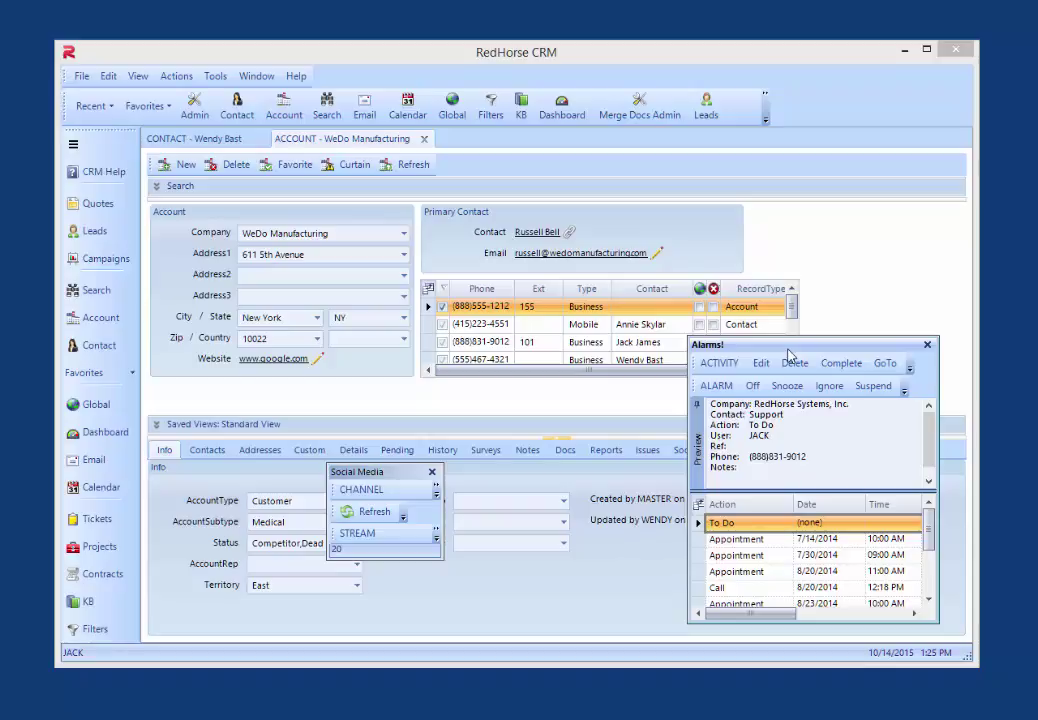
Dock the Alarms window along the right side of the workspace and narrow the docked panel slightly
left_click_drag(789, 355, 978, 321)
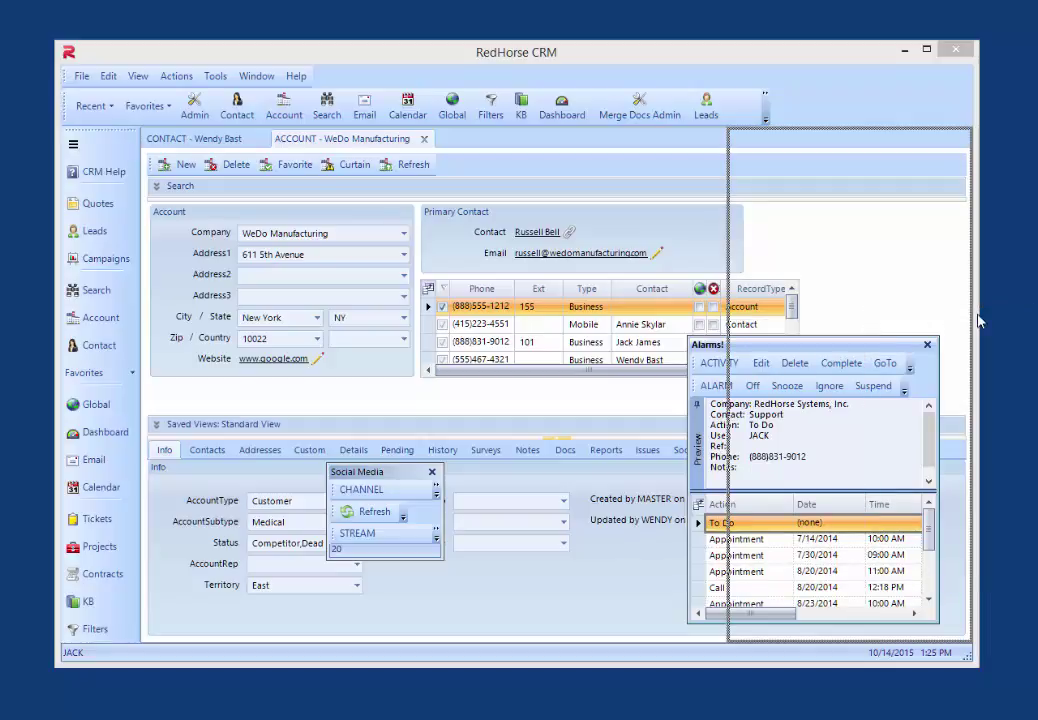
left_click_drag(978, 321, 978, 321)
left_click_drag(978, 321, 978, 321)
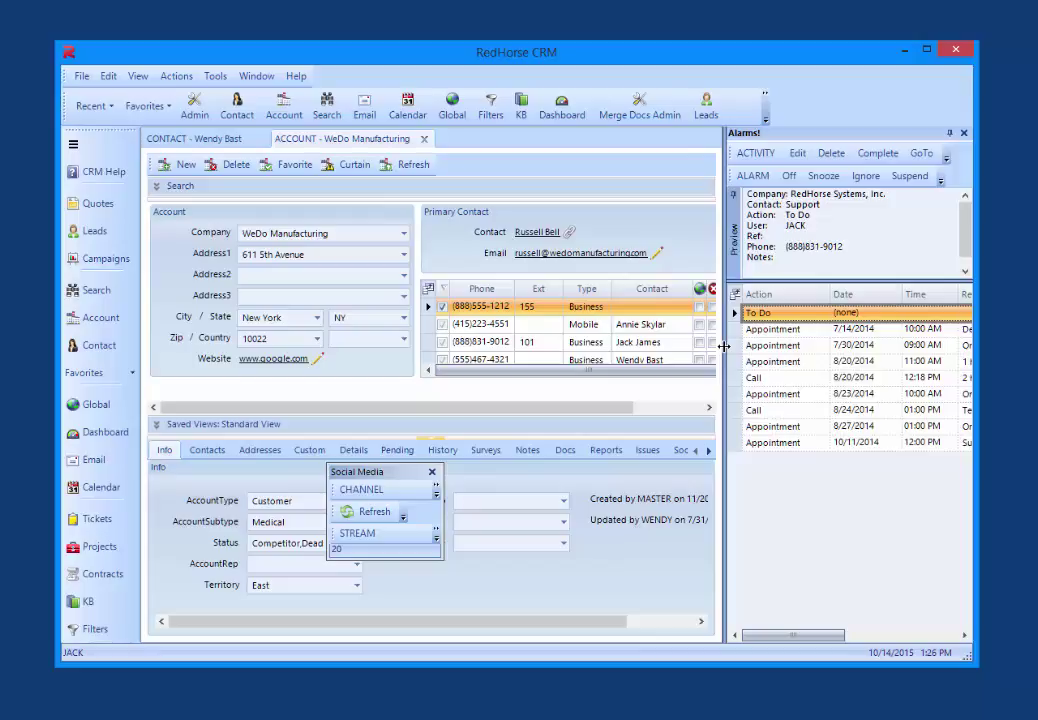
left_click_drag(723, 346, 757, 373)
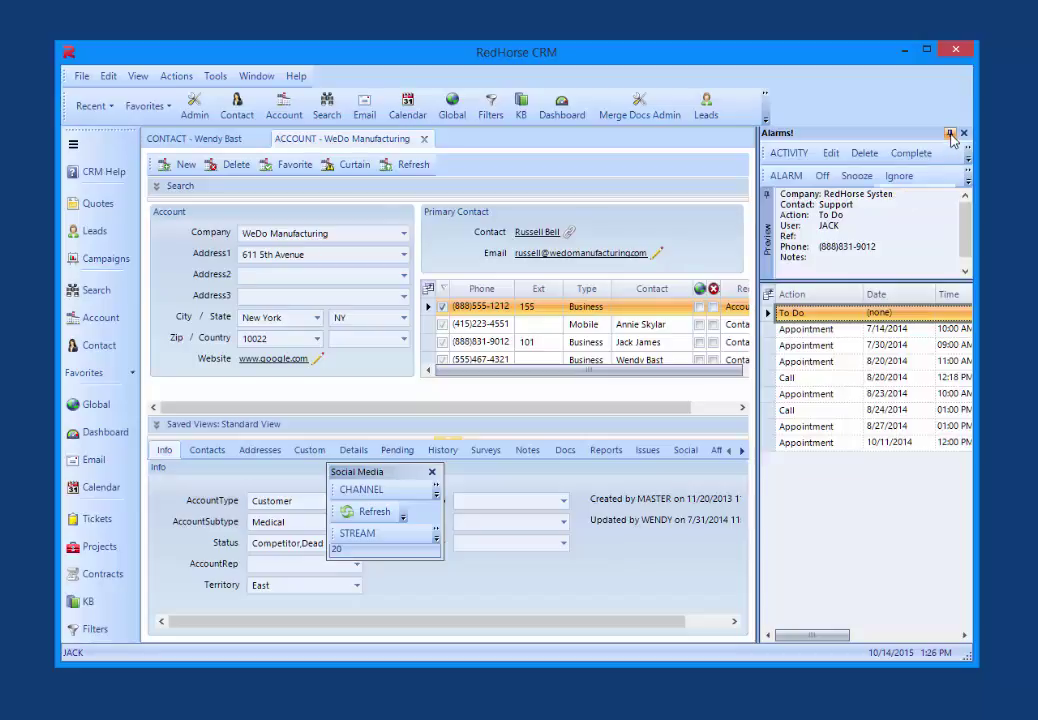
Set the docked Alarms panel to auto-hide, reveal it again and pin it back open
left_click(949, 132)
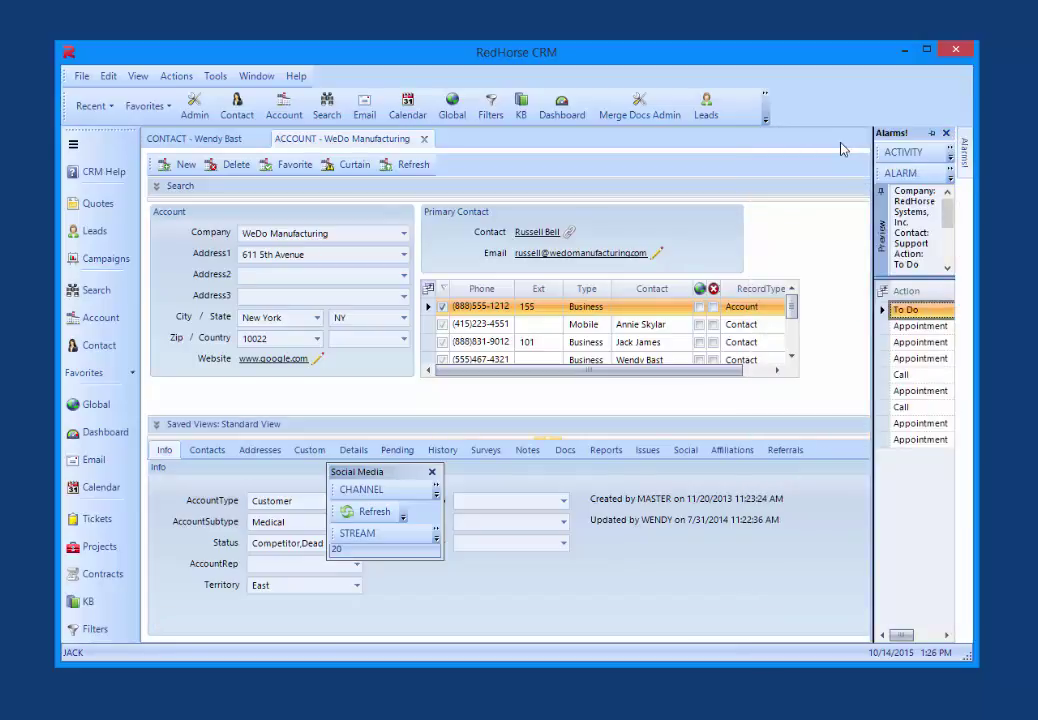
left_click(391, 481)
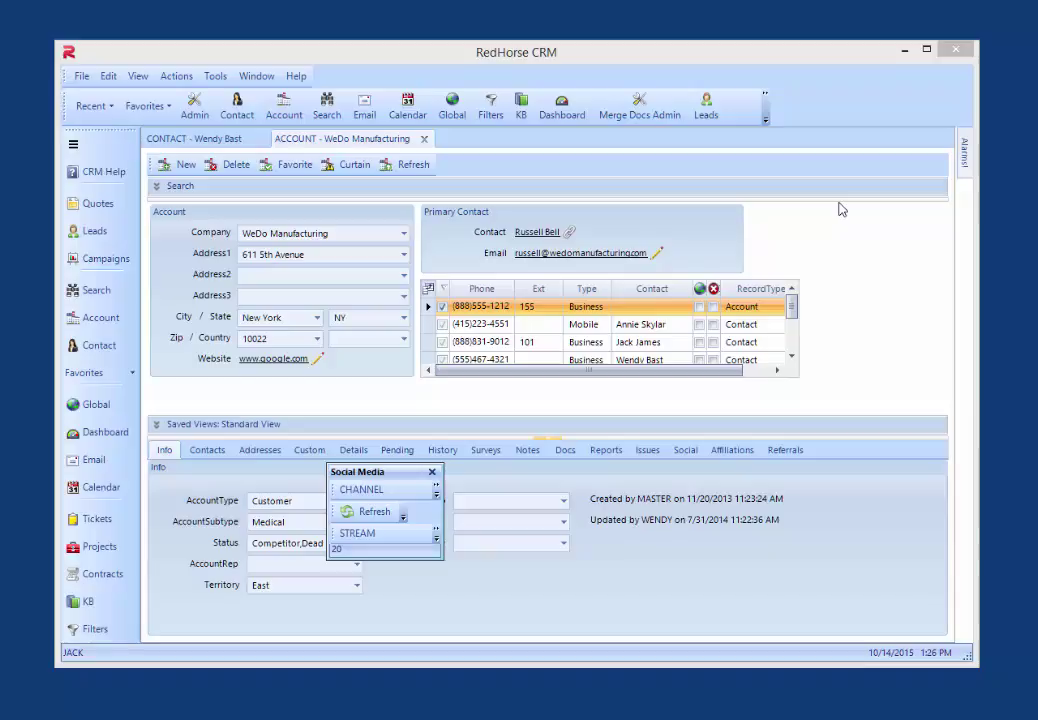
mouse_move(966, 157)
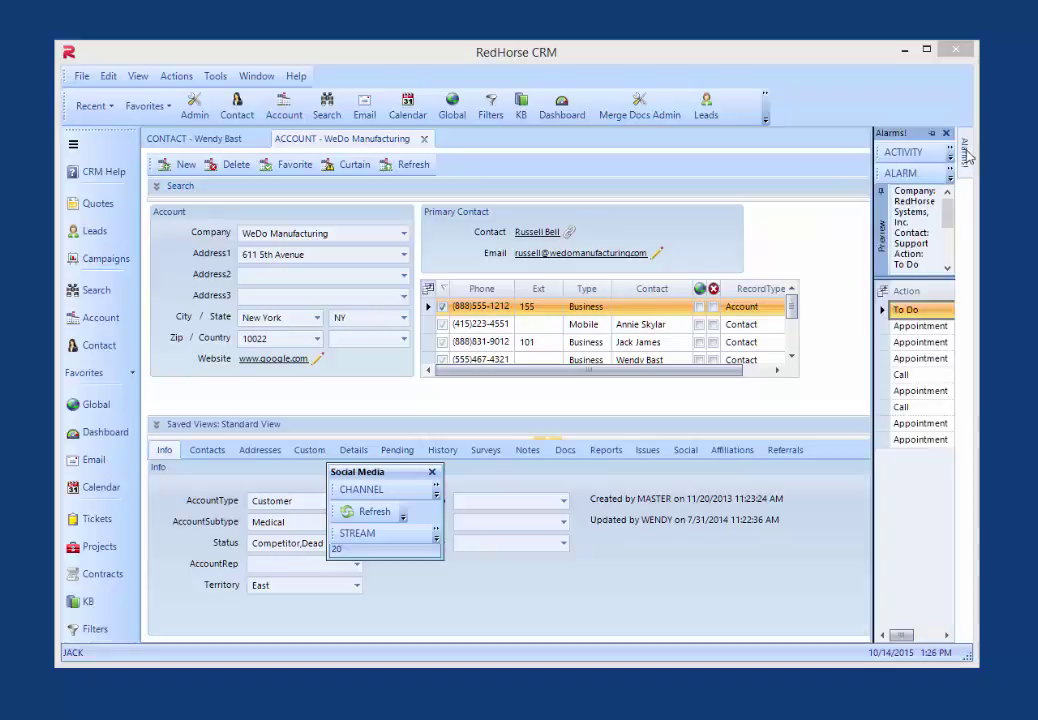
left_click(932, 134)
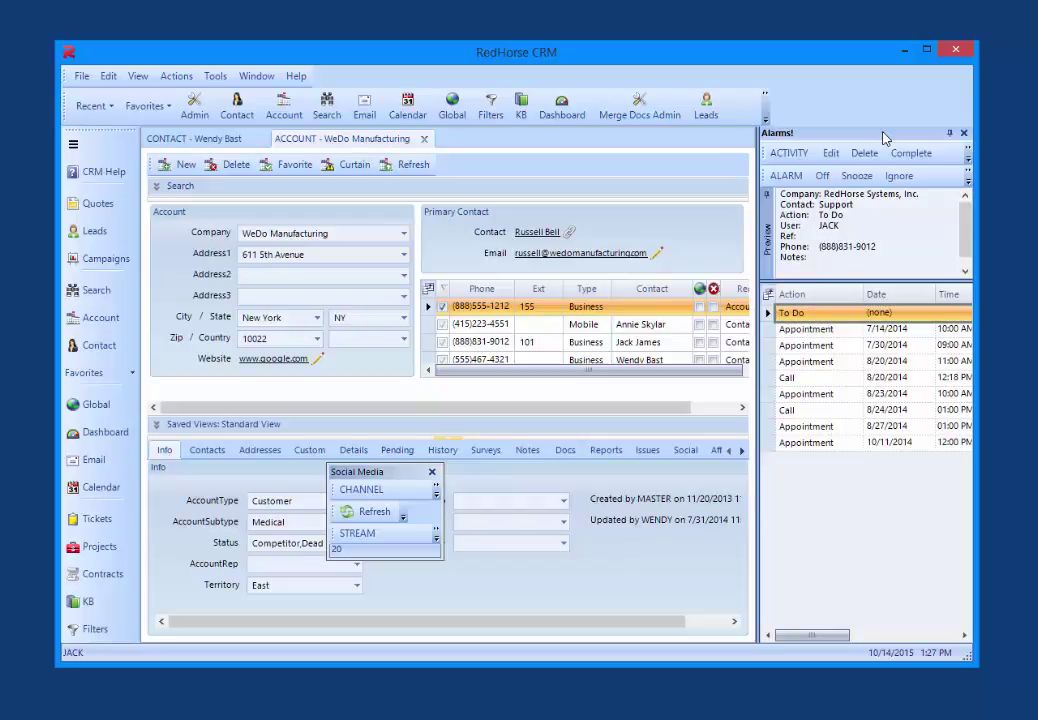
Try docking the Alarms panel below the account record and at other edges, and return it to the right side
left_click_drag(884, 138, 590, 645)
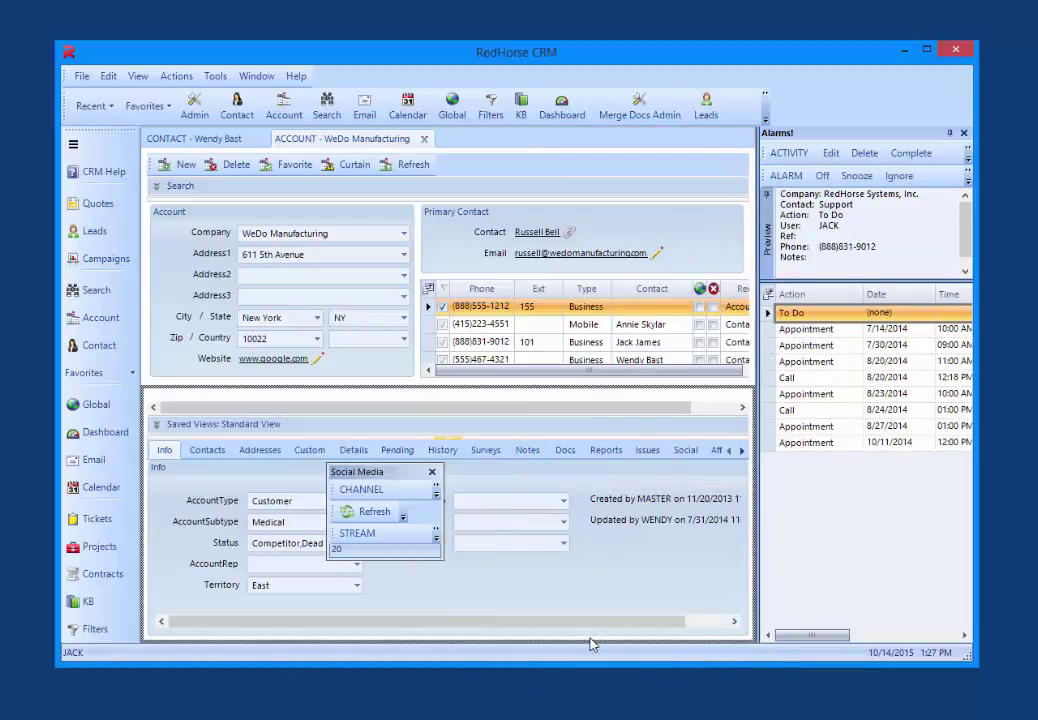
left_click_drag(590, 645, 267, 377)
left_click_drag(287, 390, 977, 234)
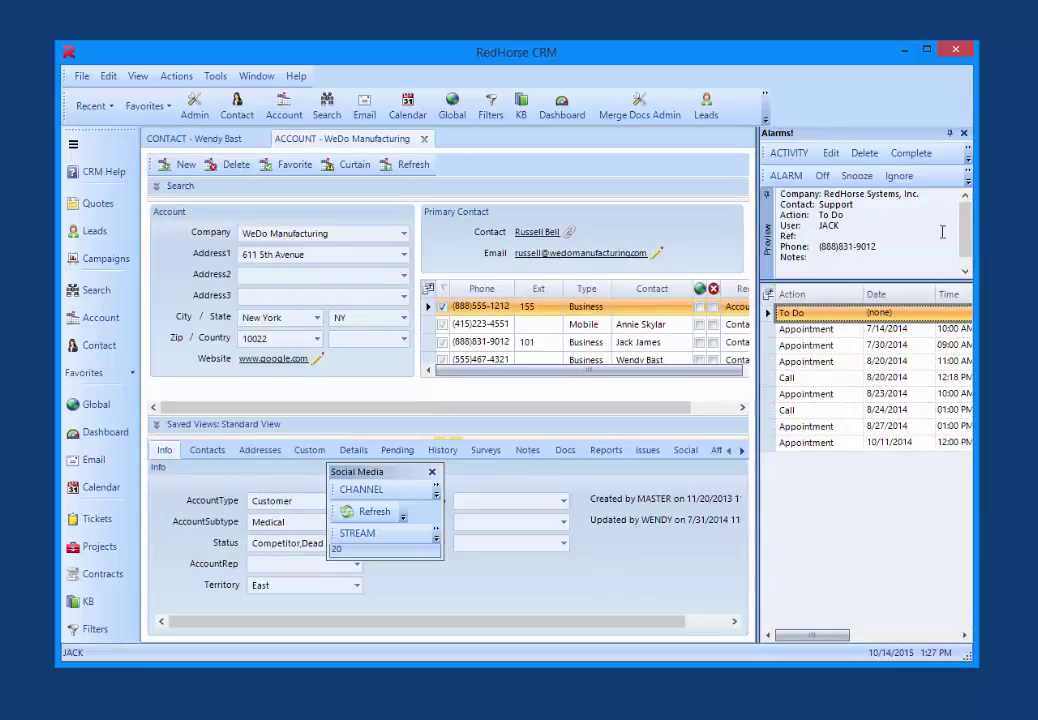
Review alarm details in the preview for several activities, including the 8/20/2014 call, the To Do and the 7/14/2014 appointment
left_click(820, 389)
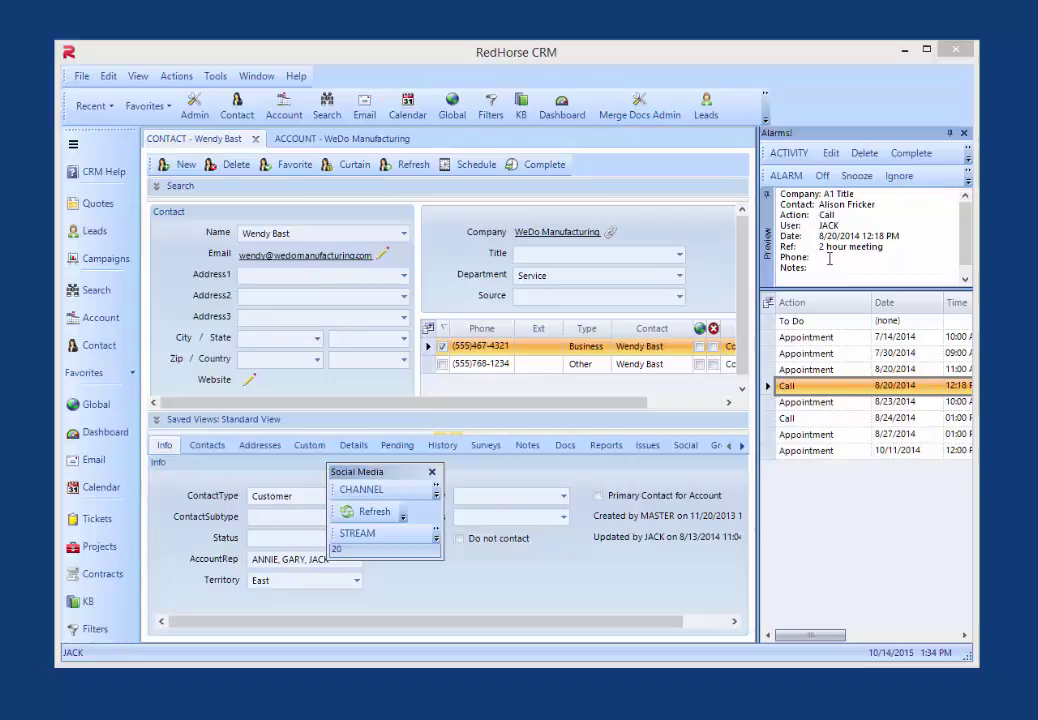
left_click(769, 355)
left_click(769, 320)
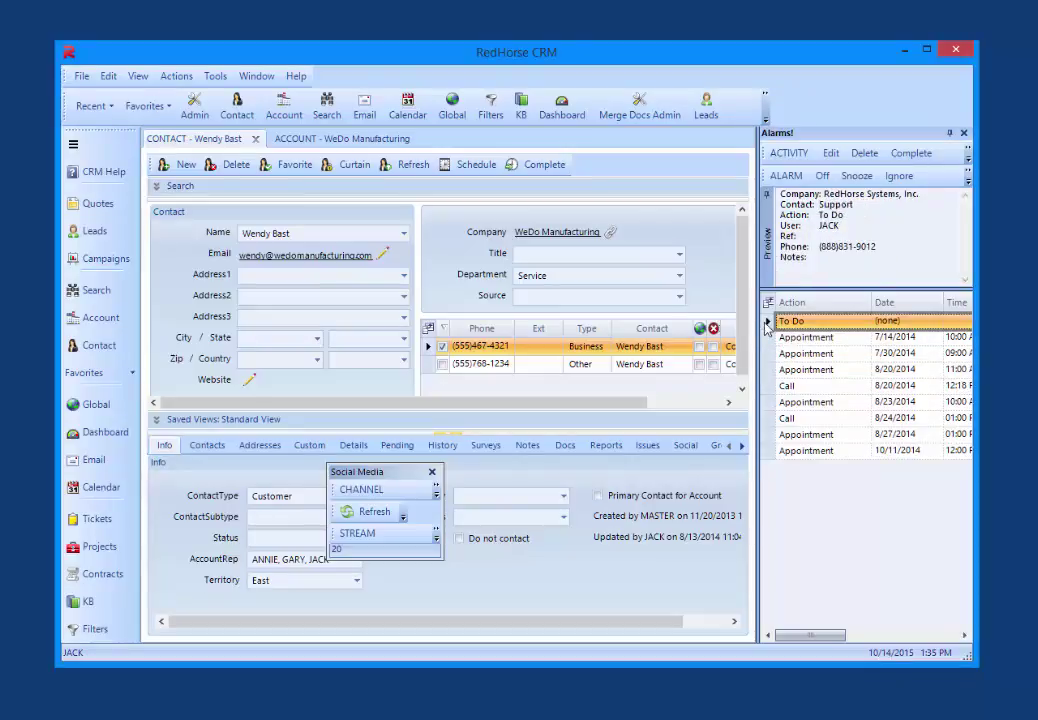
left_click(770, 337)
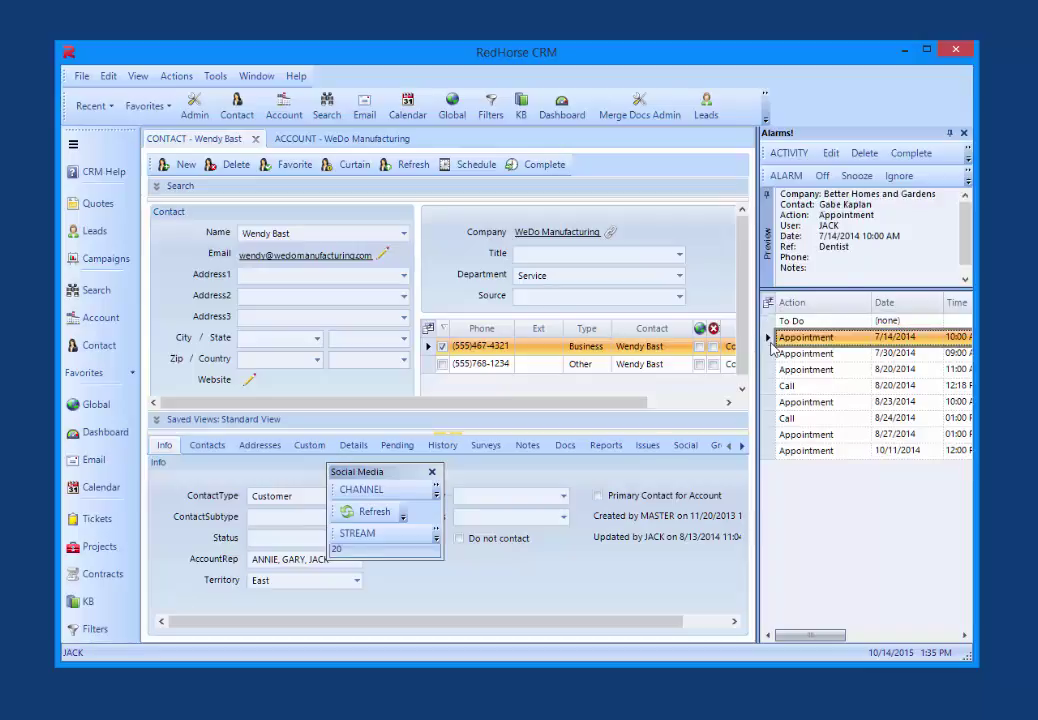
left_click(855, 341)
left_click(768, 338)
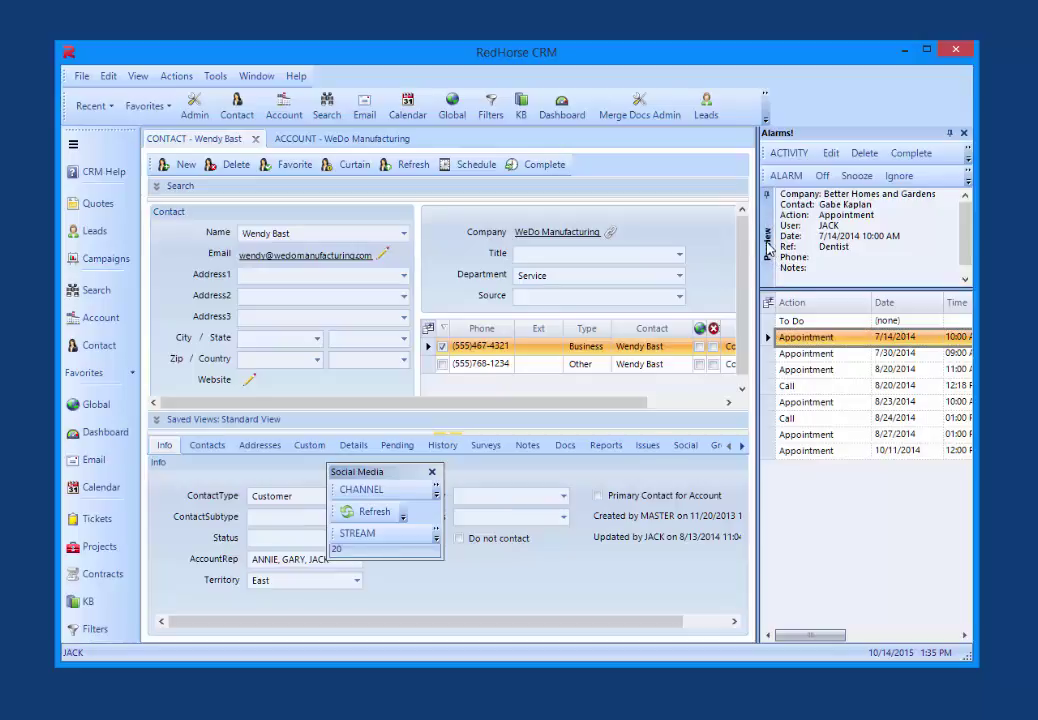
Move the alarm preview pane beside the alarm list and back above it, adjusting its size in each position
left_click_drag(768, 248, 972, 425)
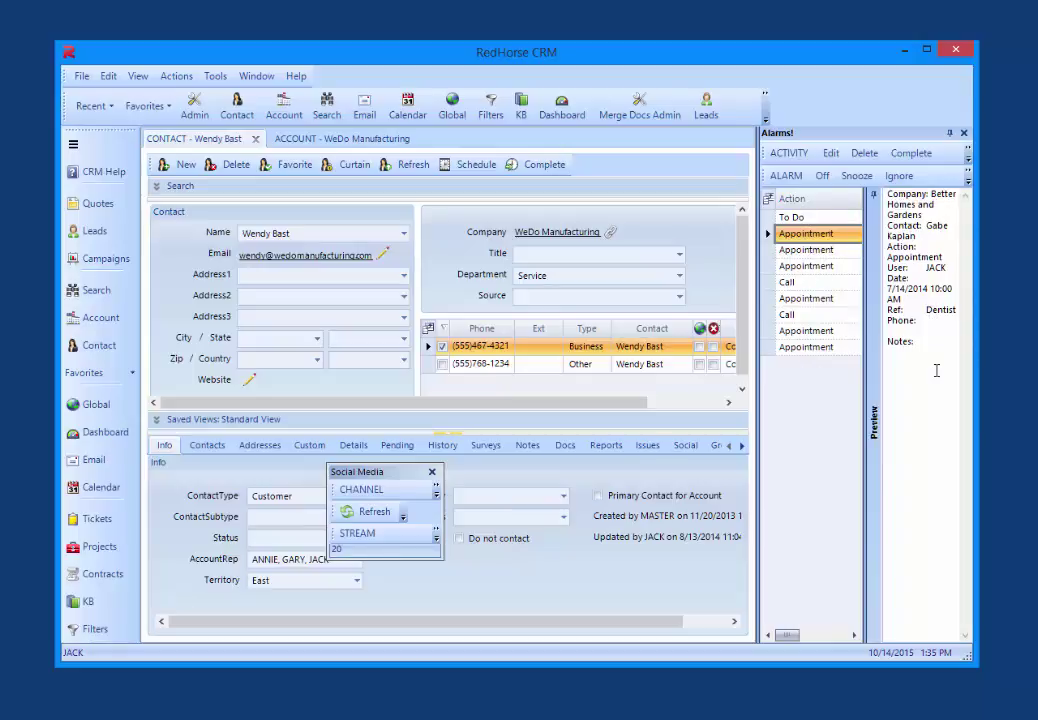
left_click_drag(863, 385, 876, 407)
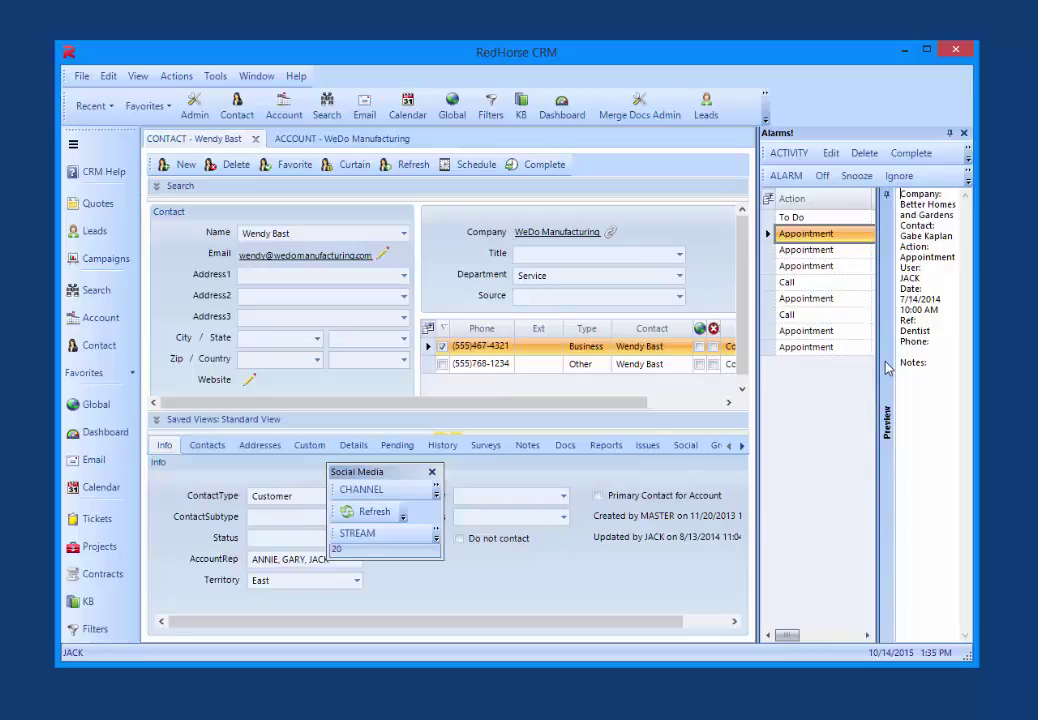
left_click_drag(885, 362, 844, 193)
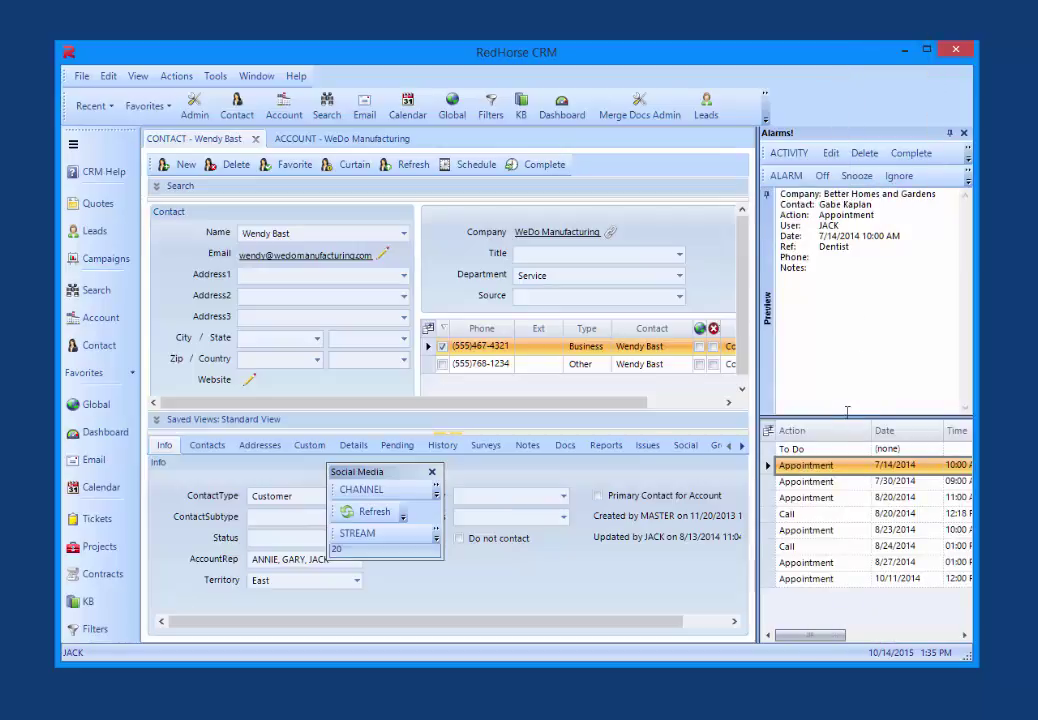
left_click_drag(851, 386, 841, 287)
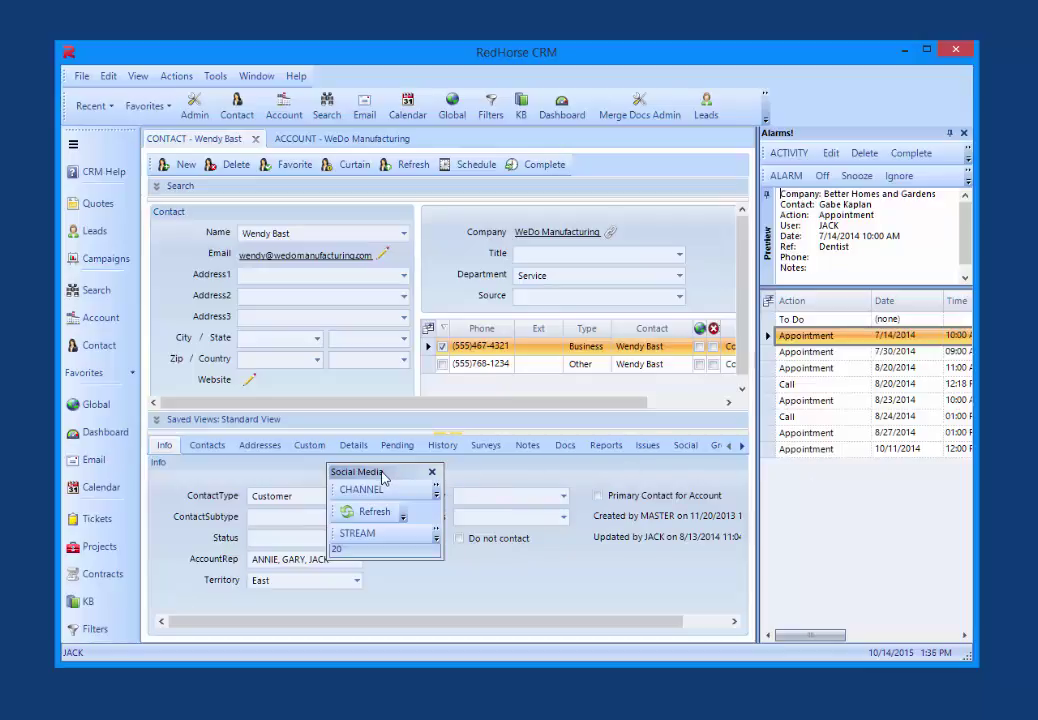
Dock the Social Media window to the right of the Alarms panel and widen the shared docked area
left_click_drag(382, 478, 967, 341)
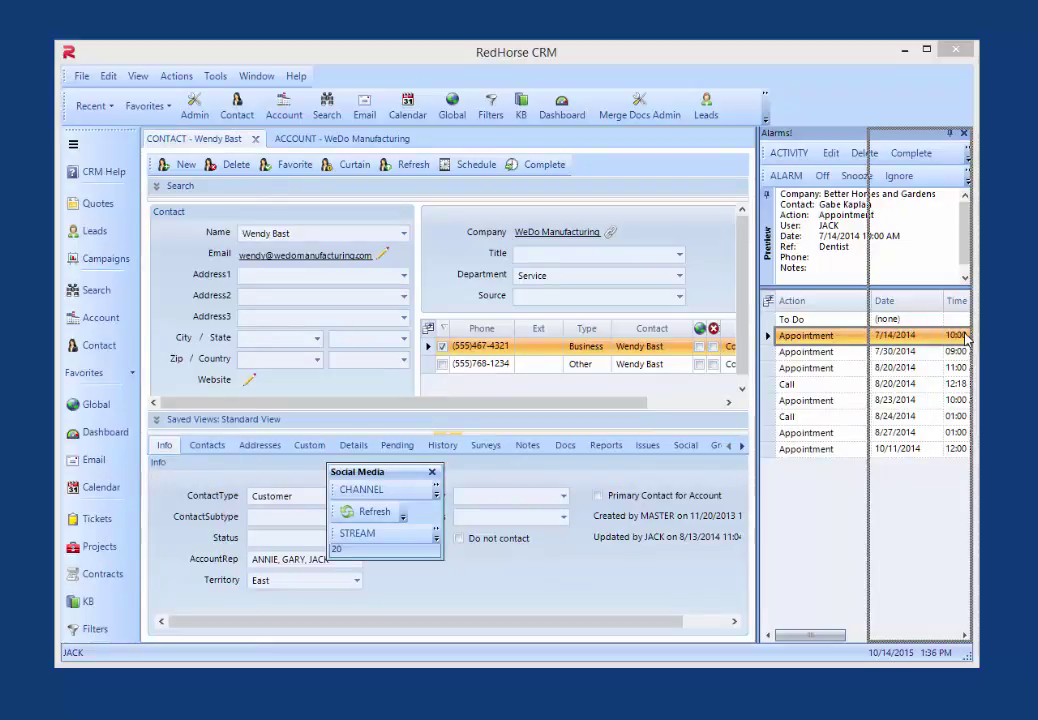
left_click_drag(967, 341, 967, 341)
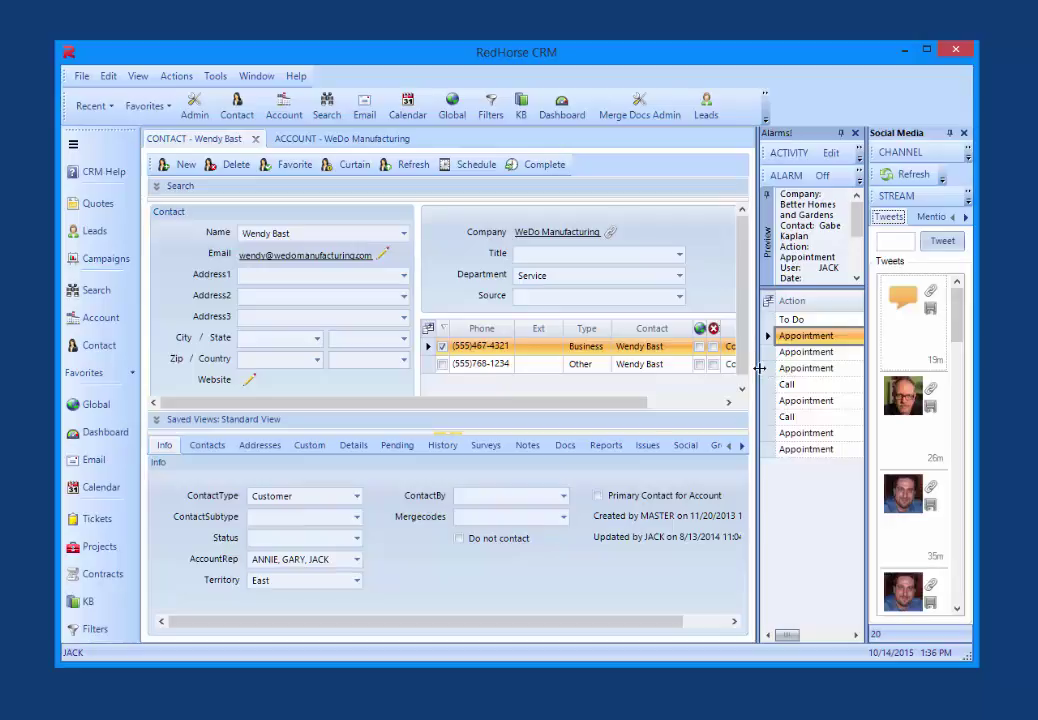
left_click_drag(758, 345, 713, 375)
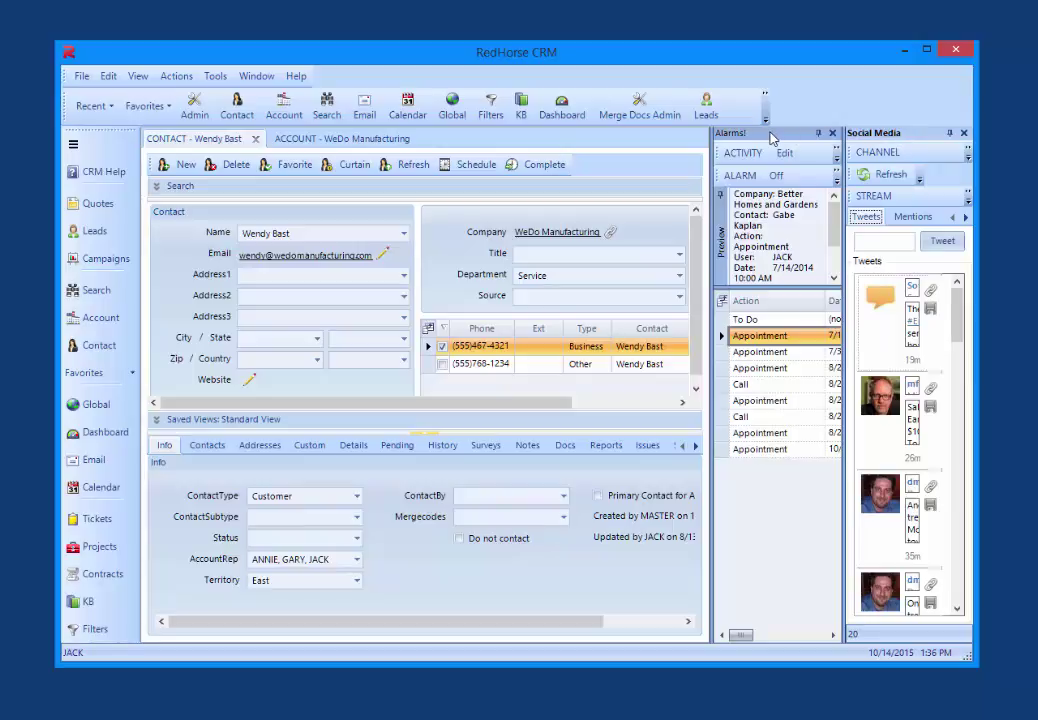
Combine the docked Alarms and Social Media panels into one tabbed group
left_click_drag(771, 139, 878, 142)
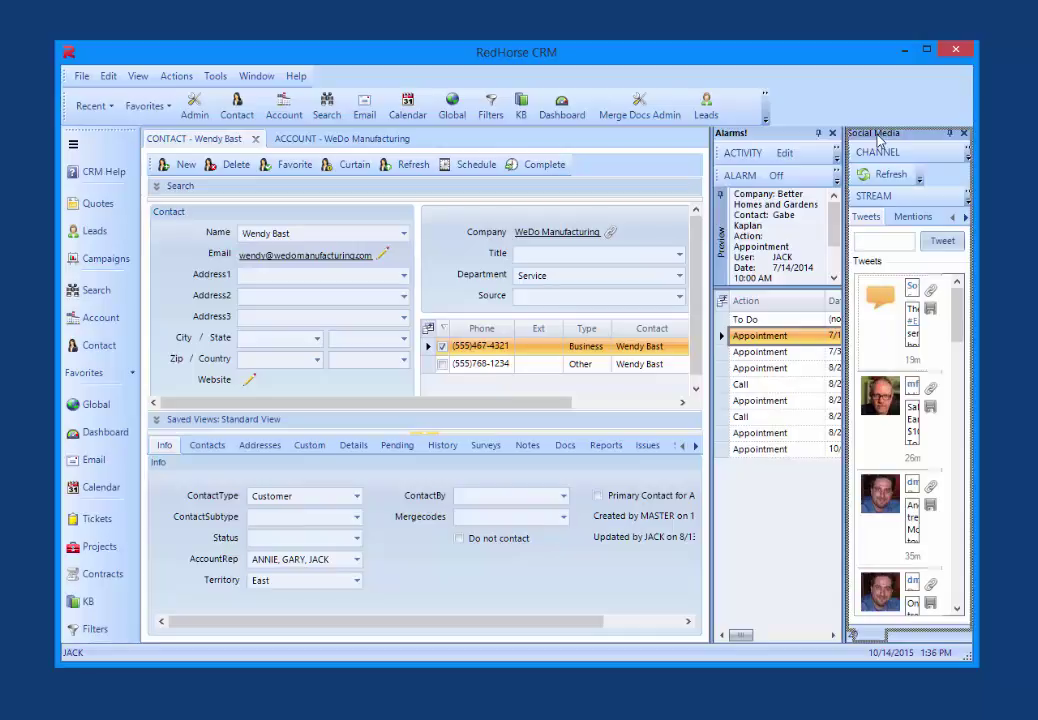
left_click_drag(878, 142, 878, 142)
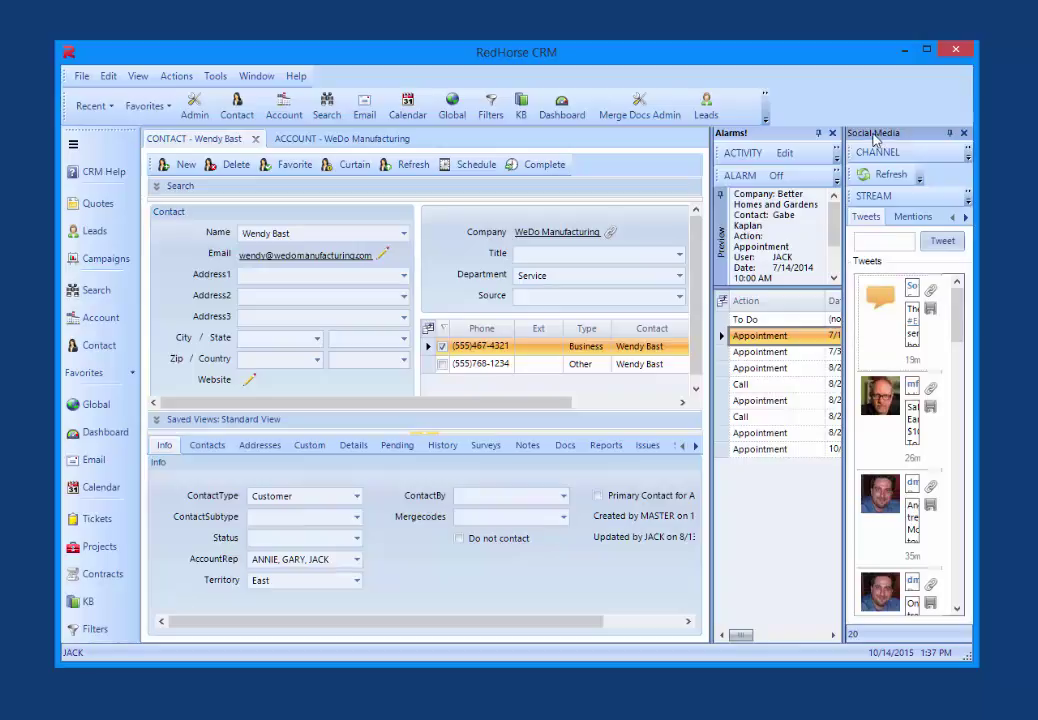
left_click_drag(853, 137, 795, 139)
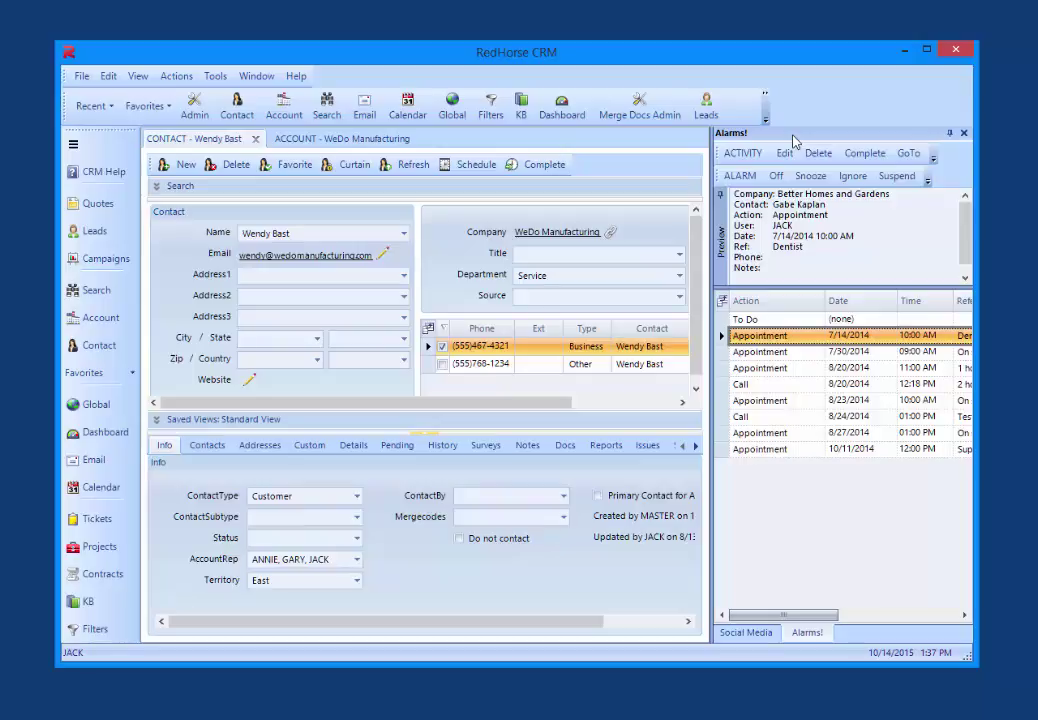
Switch the tabbed group to Social Media and back to Alarms, and toggle its auto-hide on and off
left_click(760, 641)
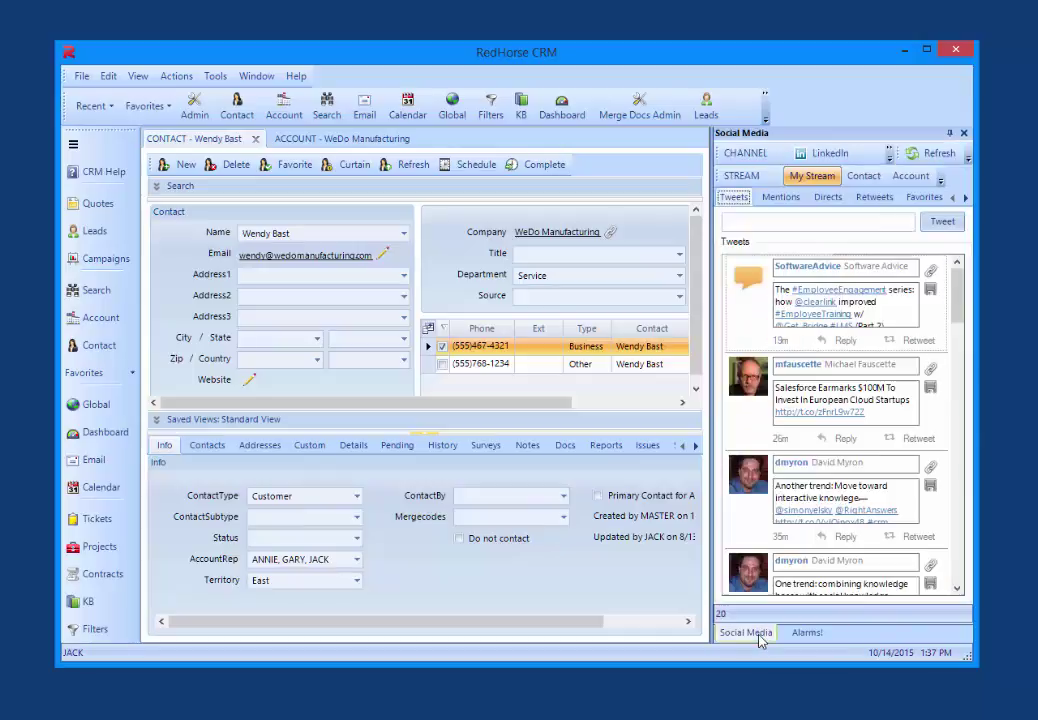
left_click(810, 636)
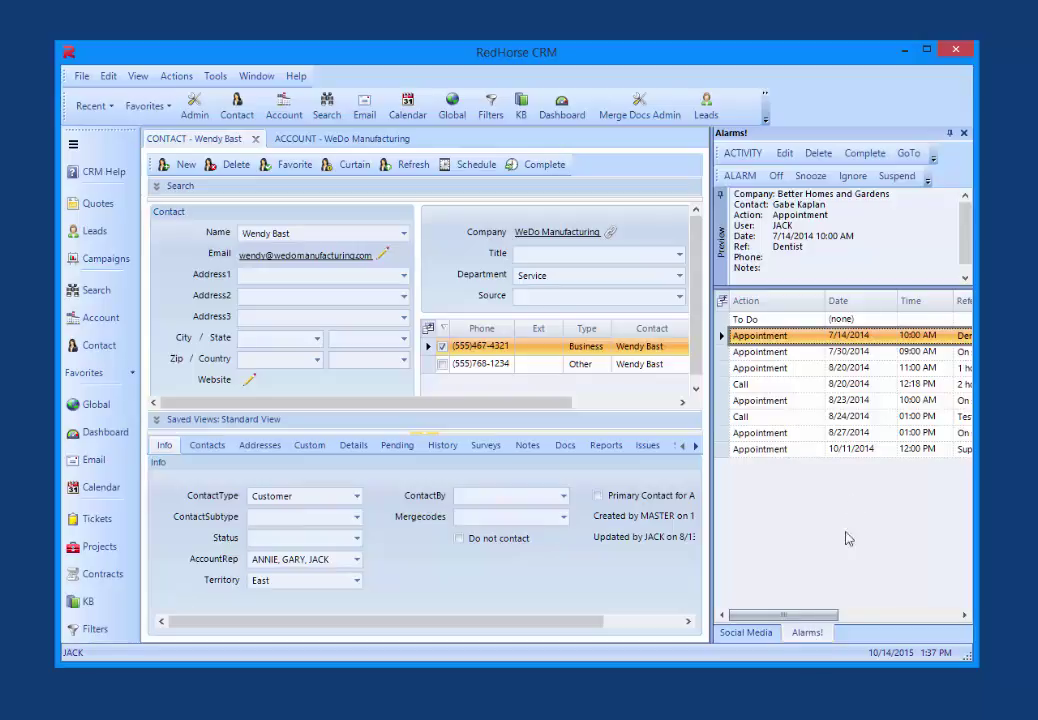
left_click(950, 134)
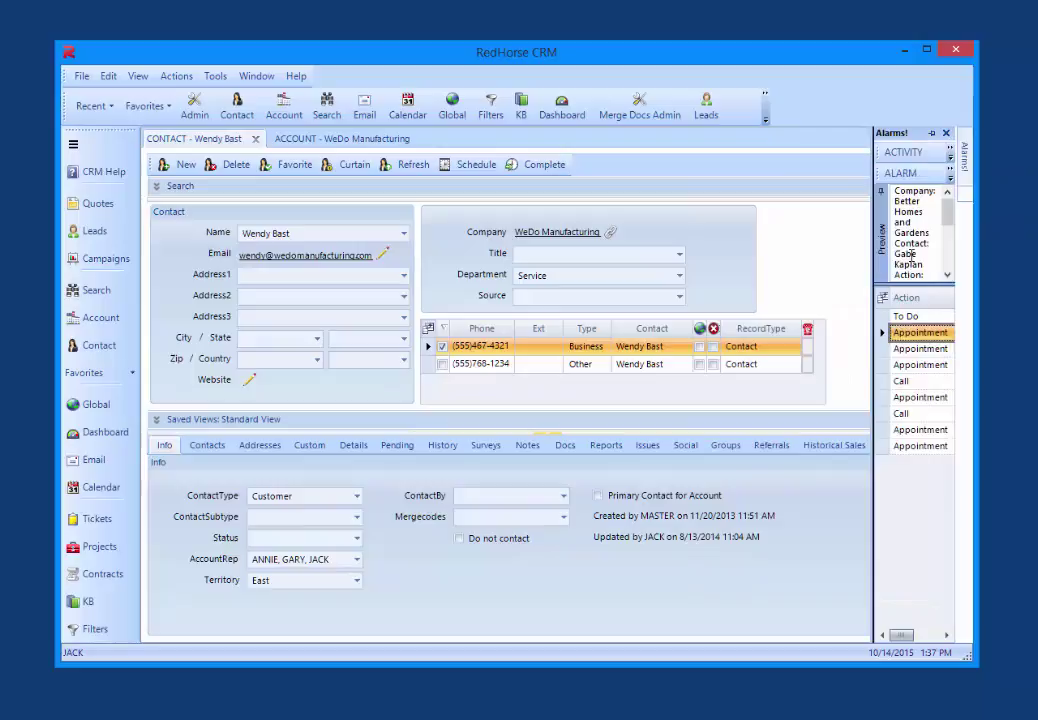
left_click(933, 134)
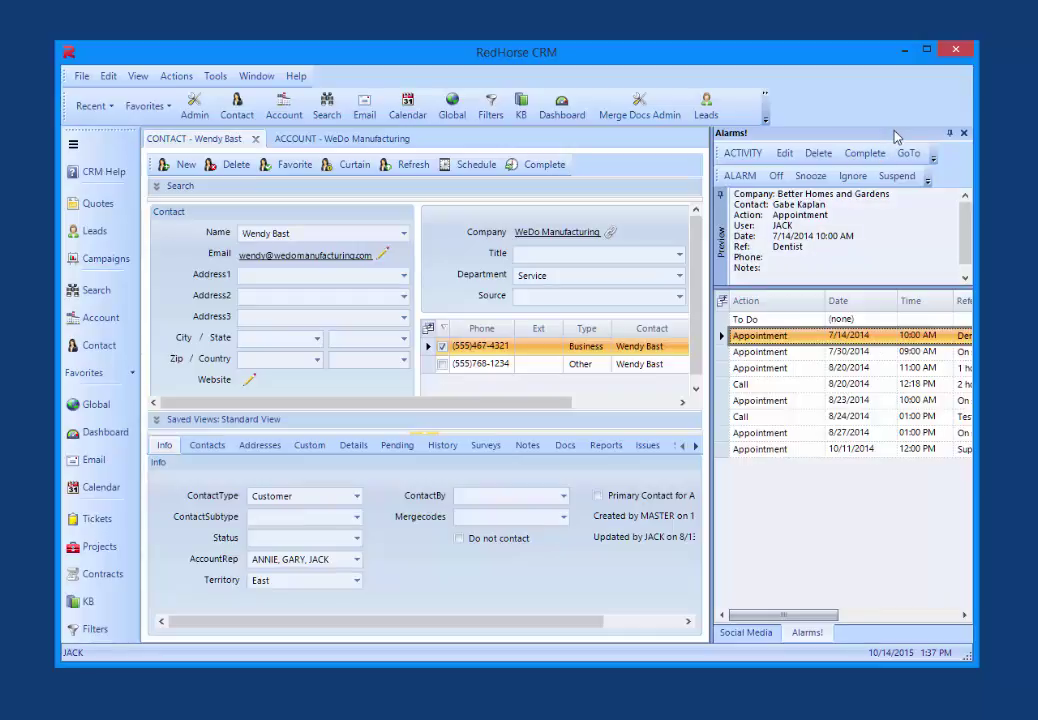
Dock the tabbed group on the left side of the contact record and split Alarms off to the right side
left_click_drag(895, 137, 153, 280)
left_click_drag(147, 280, 140, 262)
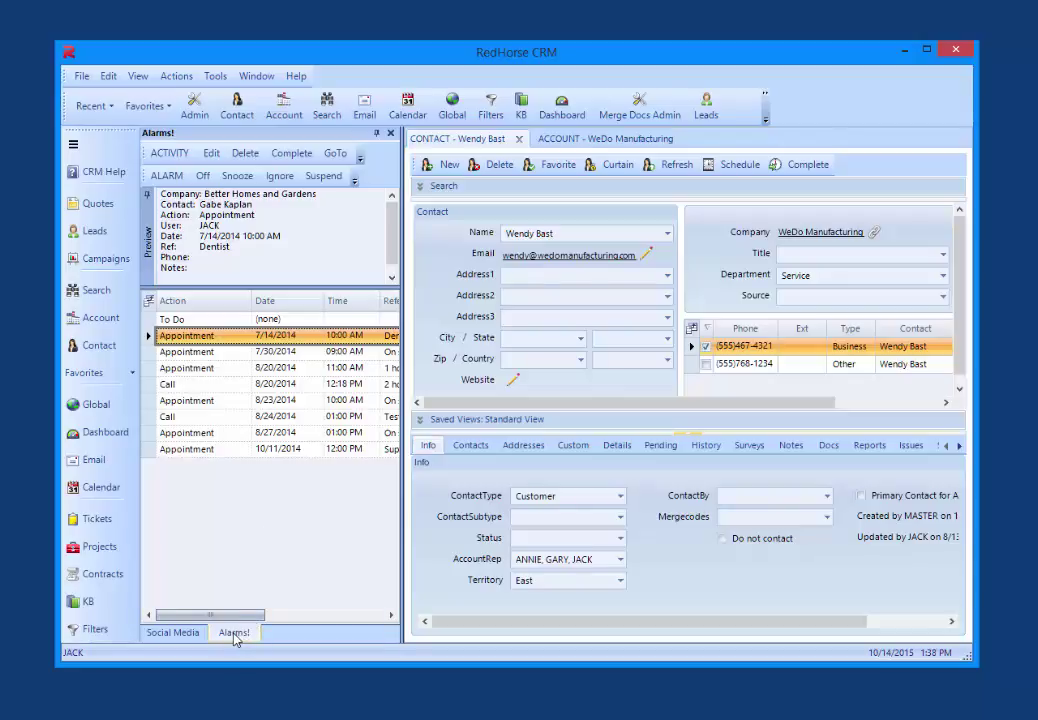
left_click_drag(234, 640, 968, 447)
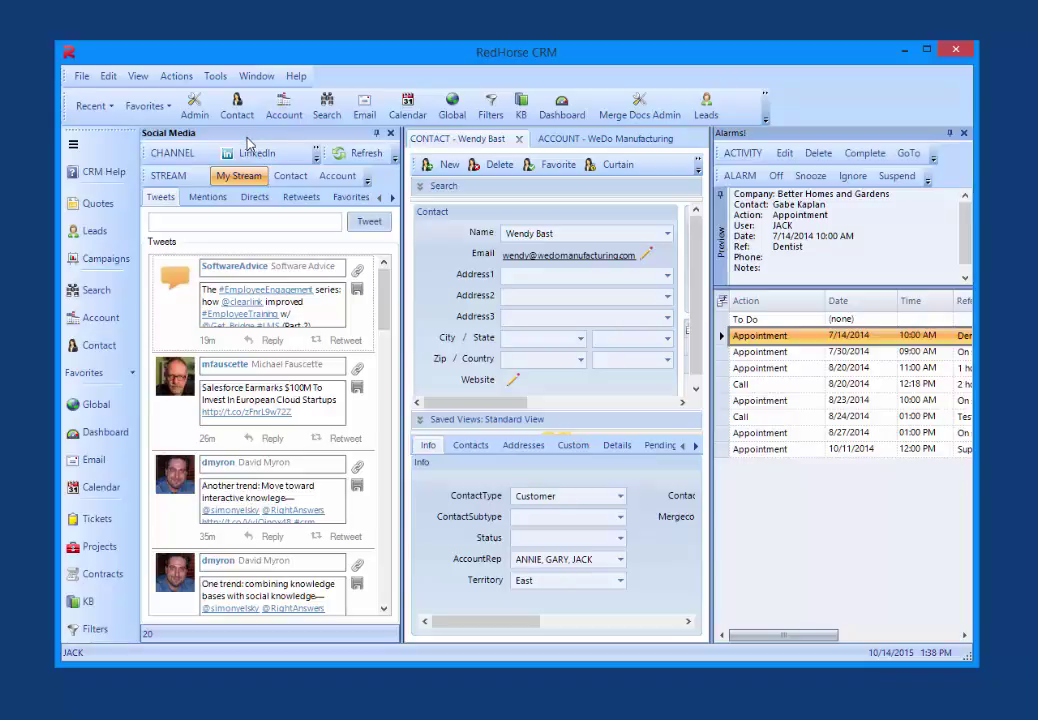
Dock the Social Media panel beneath the Alarms panel and move their divider down slightly to give Alarms more height
left_click_drag(249, 142, 845, 641)
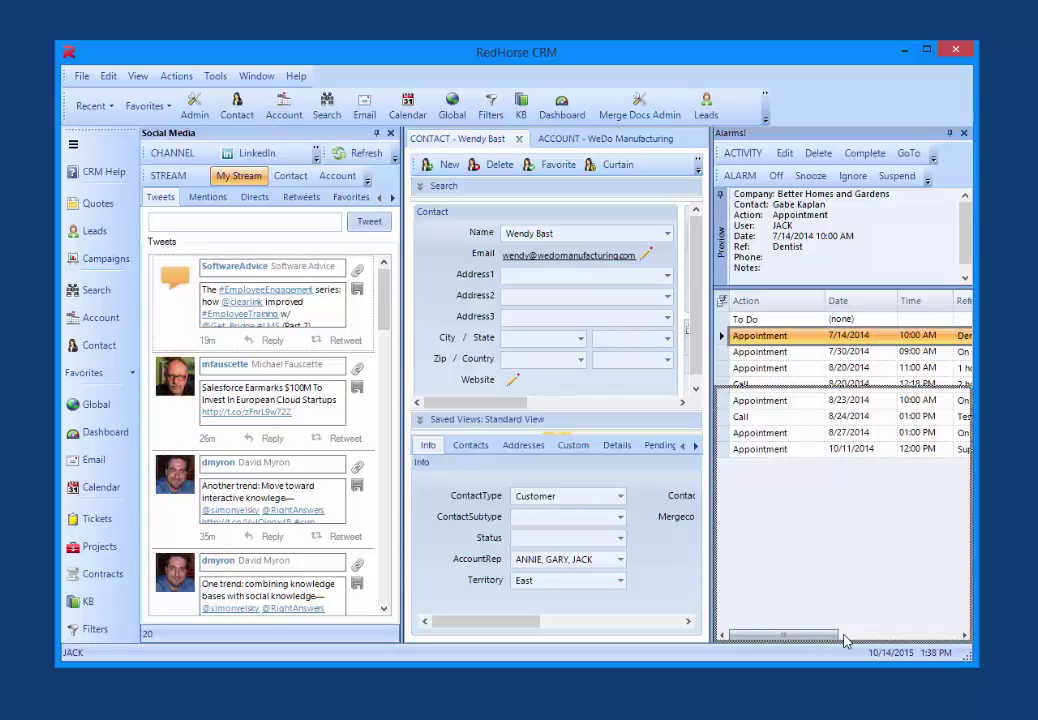
left_click_drag(845, 641, 845, 641)
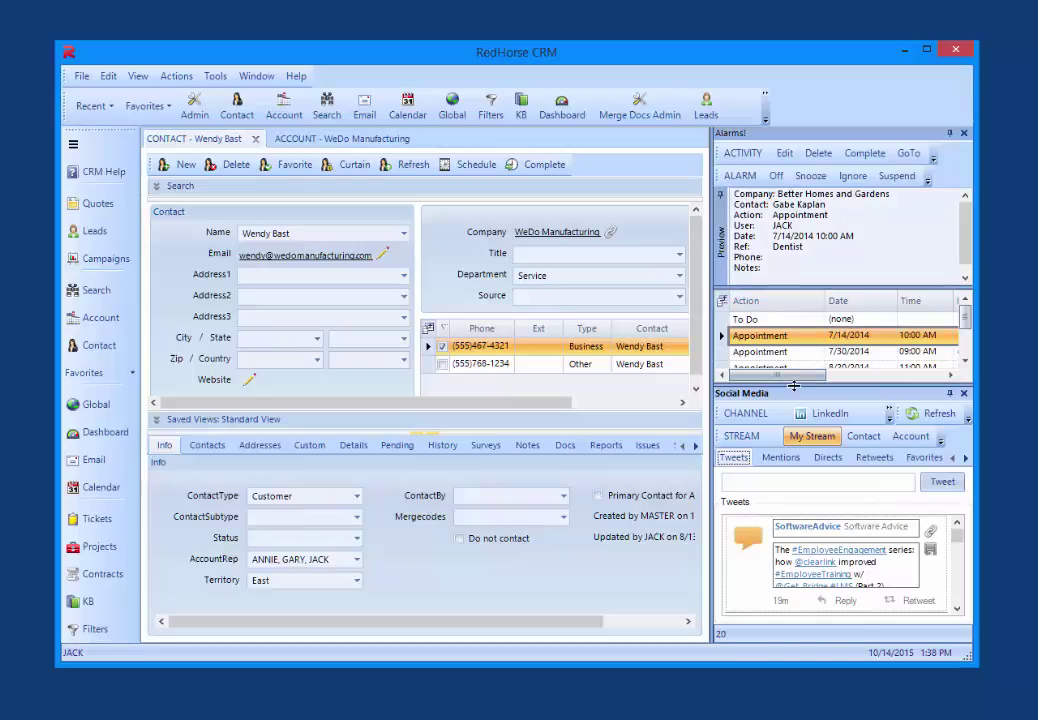
left_click_drag(793, 385, 797, 404)
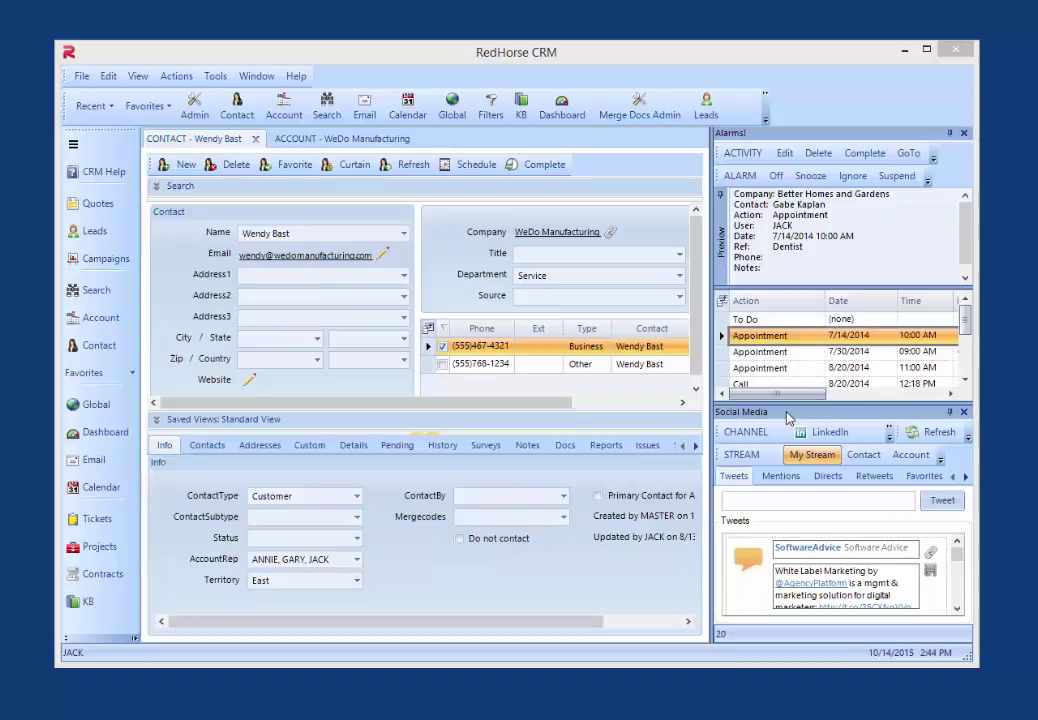
Close the docked Social Media panel and reopen it in its place below Alarms
left_click(965, 414)
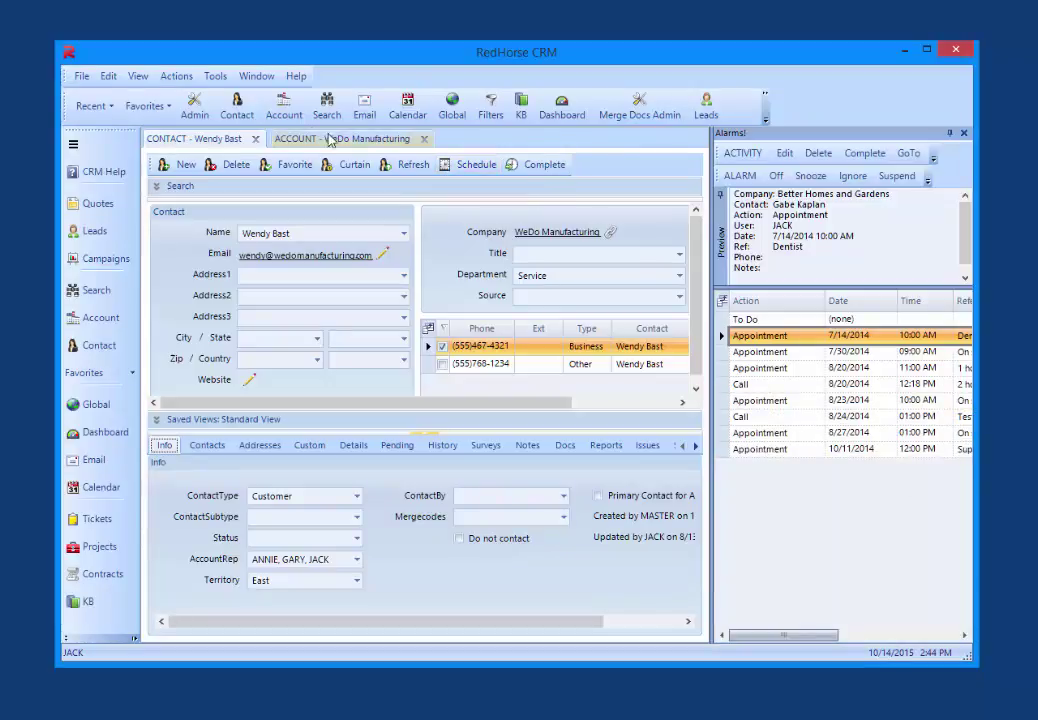
left_click(214, 76)
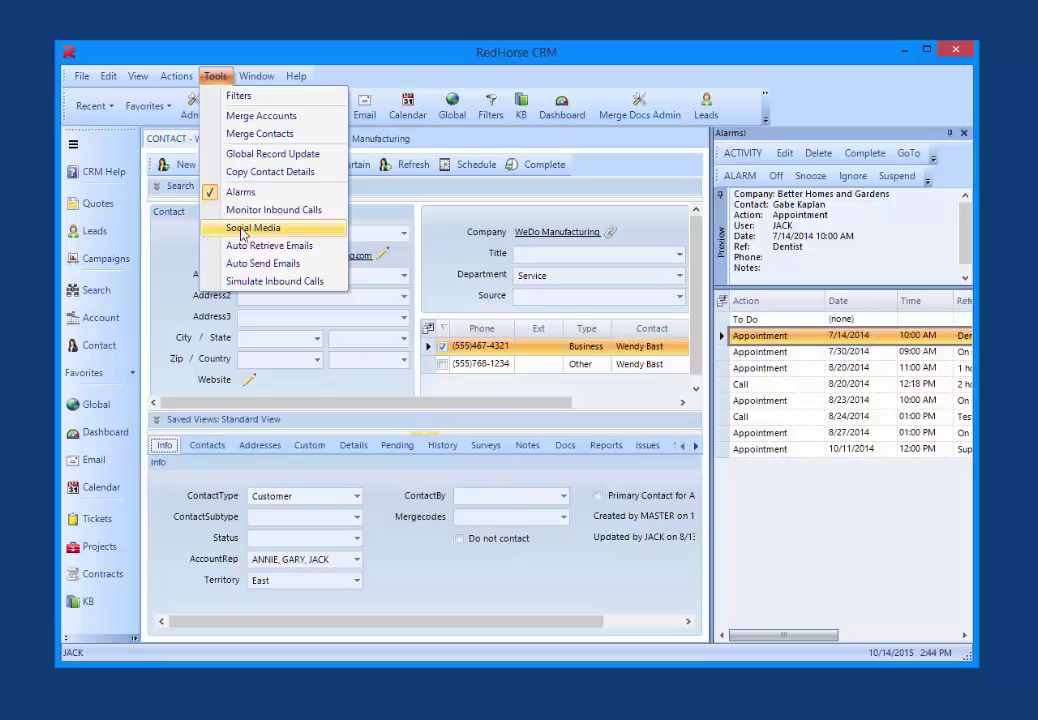
left_click(240, 229)
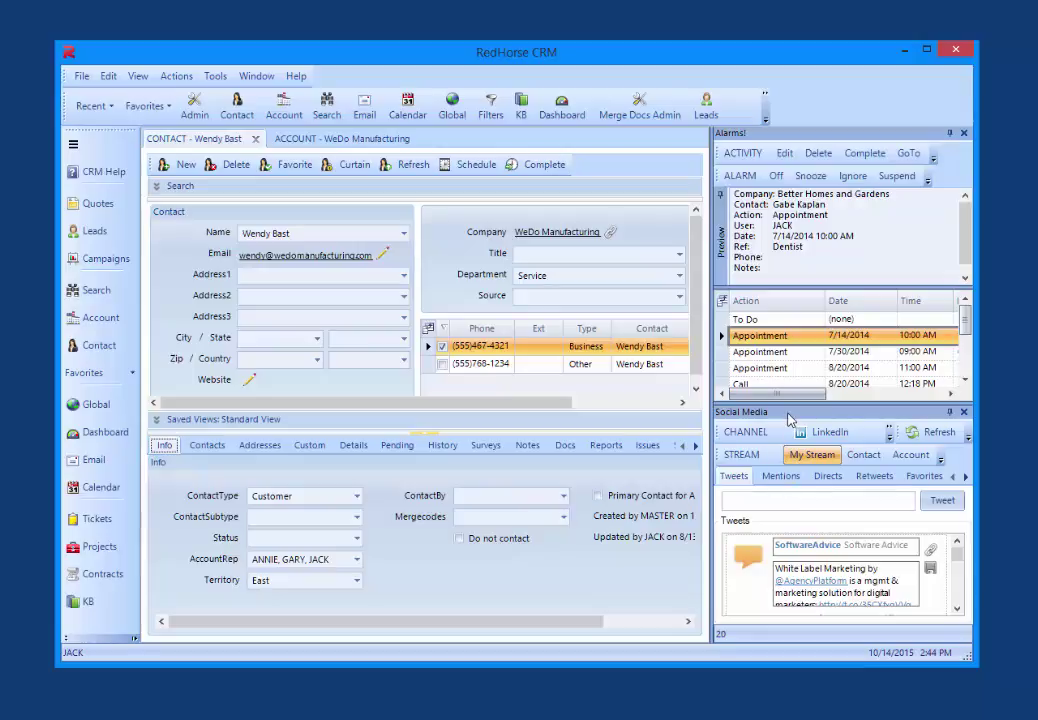
Close the docked Alarms panel and try to reopen it above Social Media
left_click(966, 135)
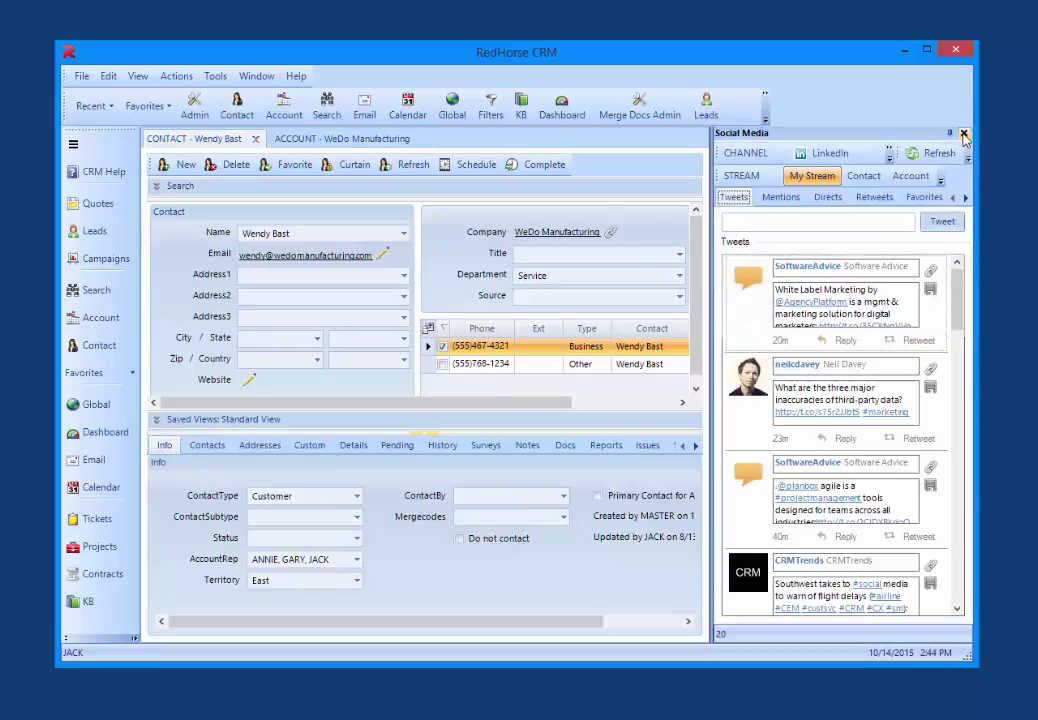
left_click(216, 77)
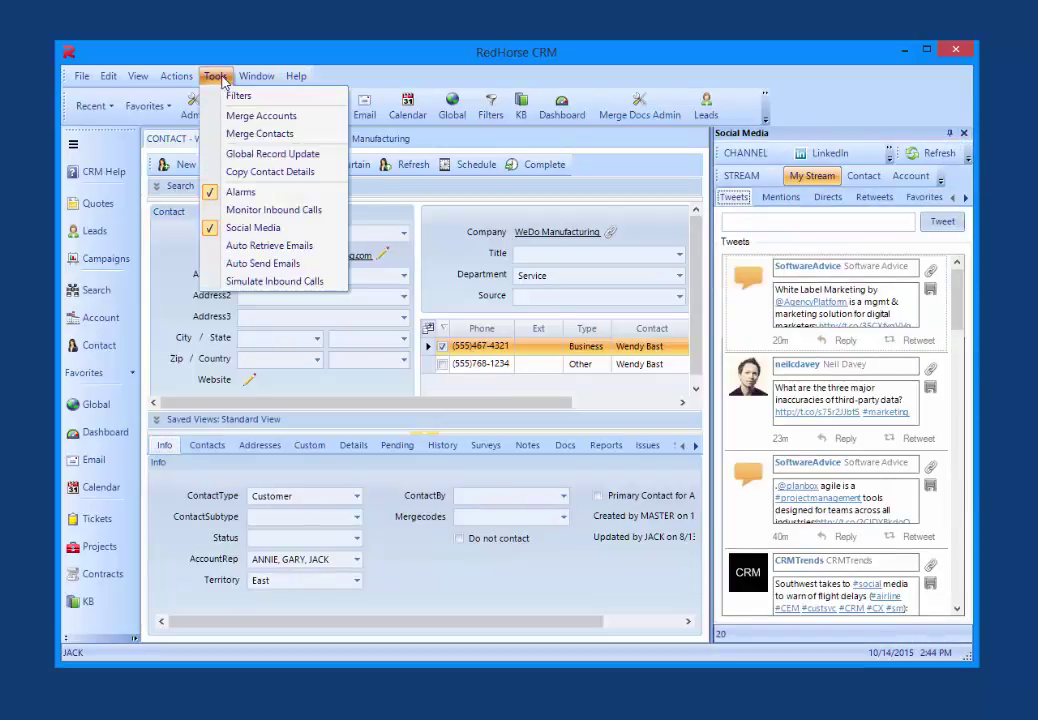
left_click(241, 192)
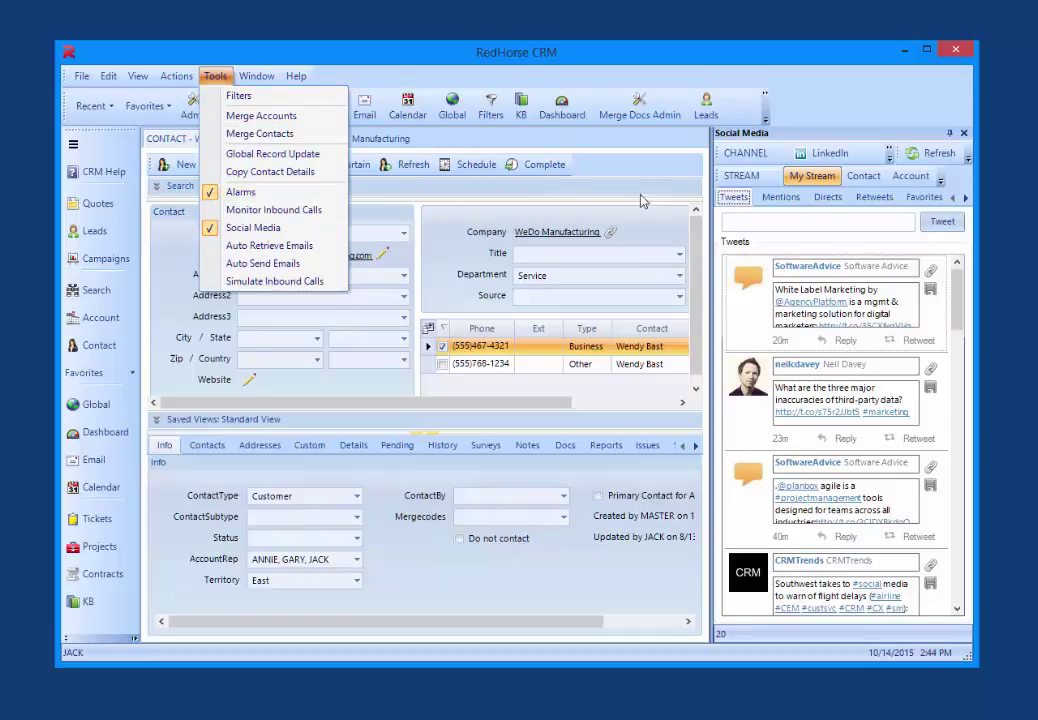